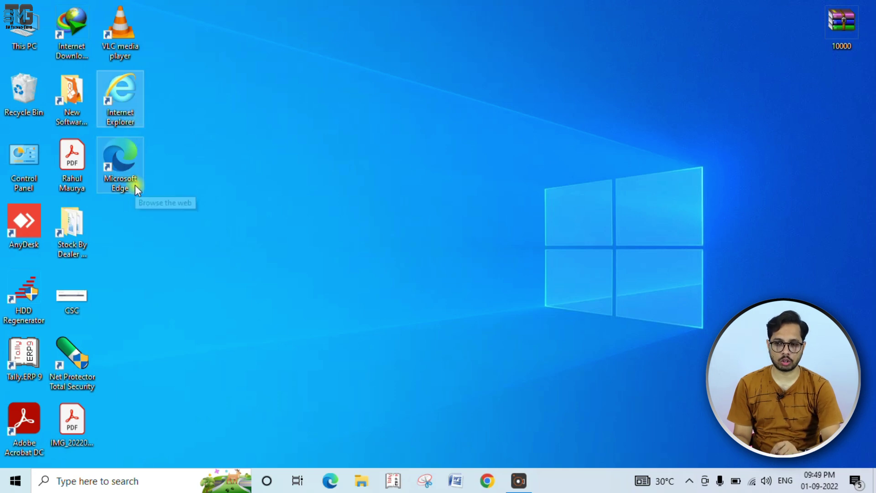
- Launch Internet Explorer from the desktop and open the Default browser settings in the Microsoft Edge window that appears
click(132, 115)
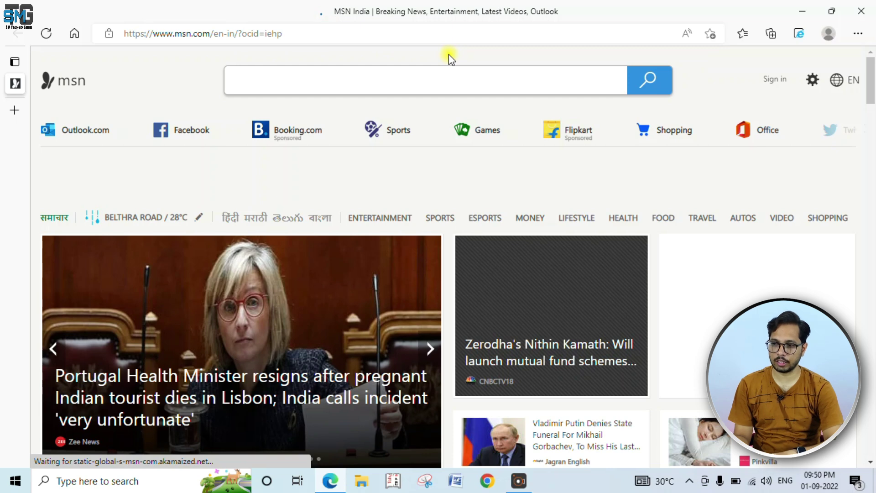
click(859, 33)
scroll(677, 442, down, 3)
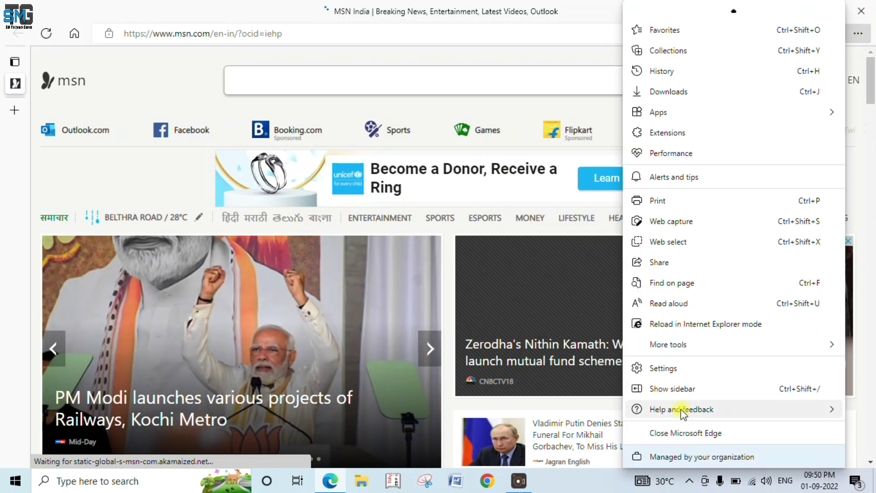
click(673, 367)
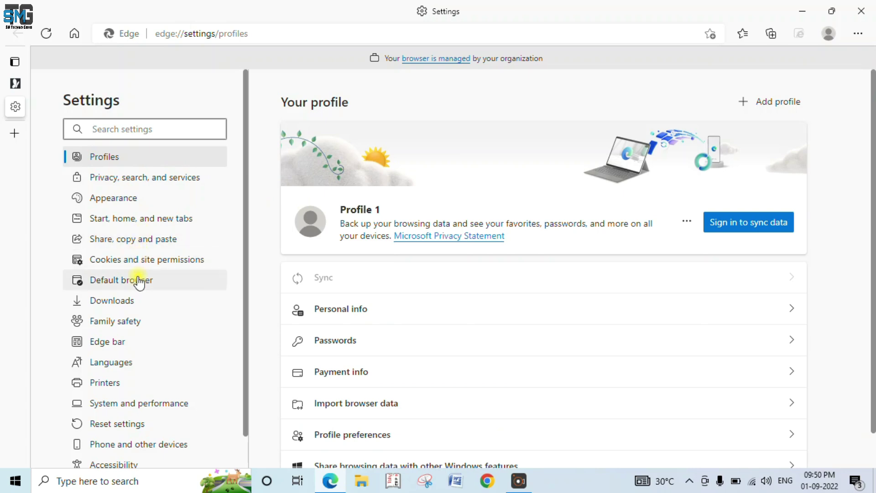
click(120, 283)
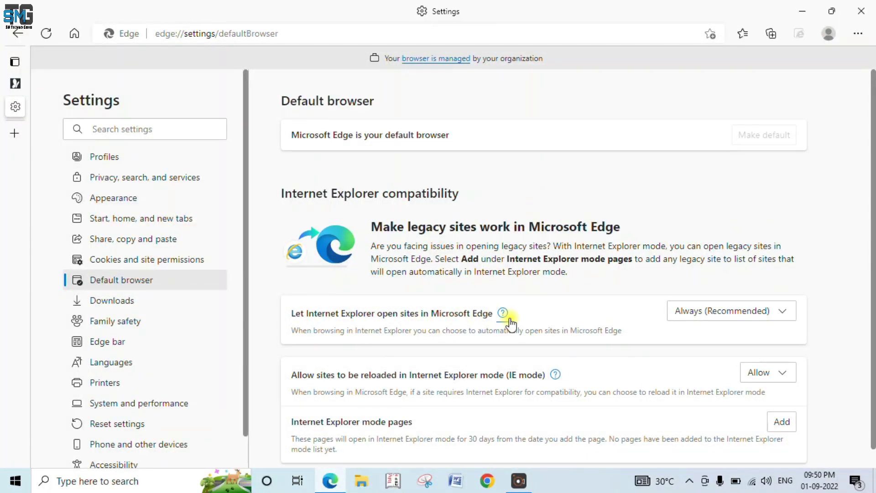
- Set "Let Internet Explorer open sites in Microsoft Edge" to Never, confirm the choice and close the browser
click(785, 314)
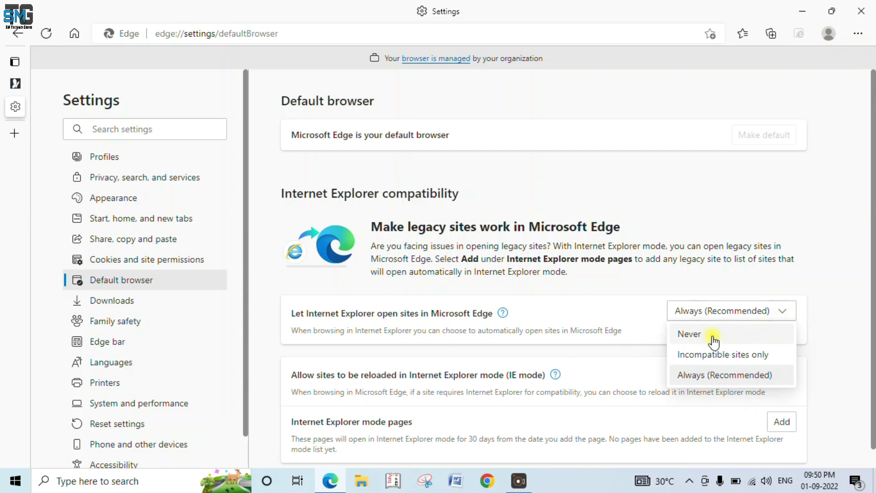
click(691, 334)
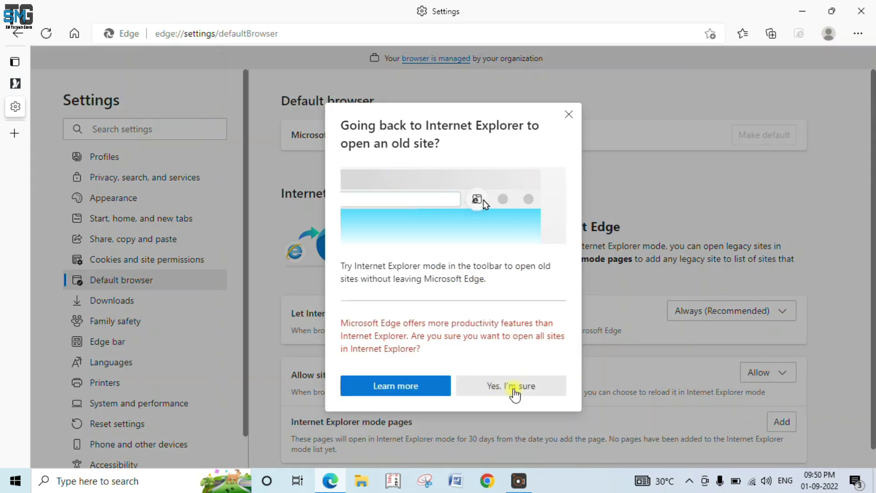
click(526, 386)
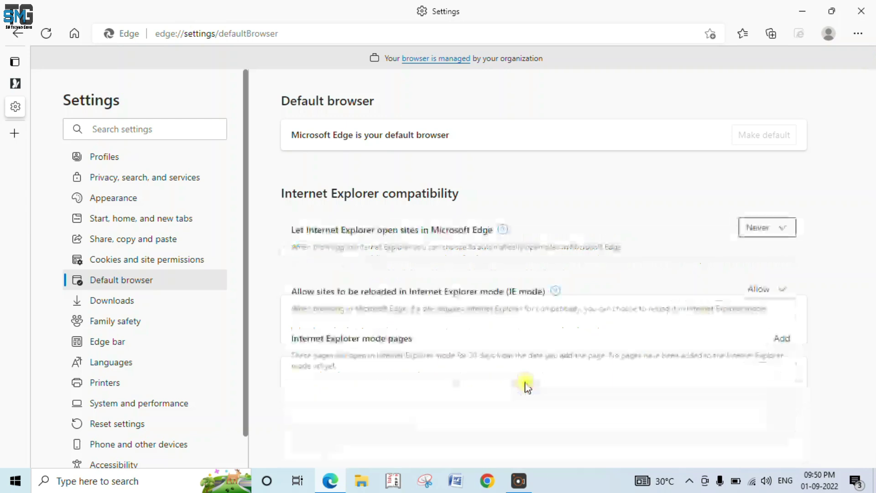
click(862, 14)
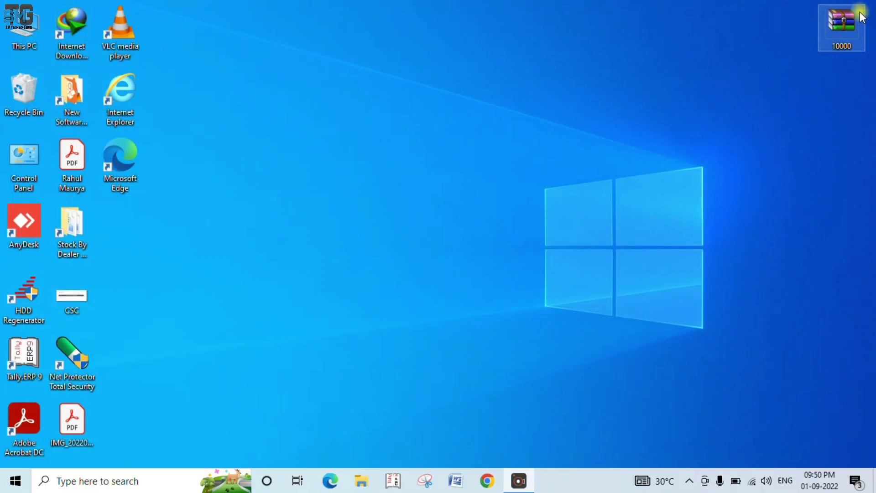
- Launch Internet Explorer from the desktop again and check which browser window it opens in
double_click(125, 101)
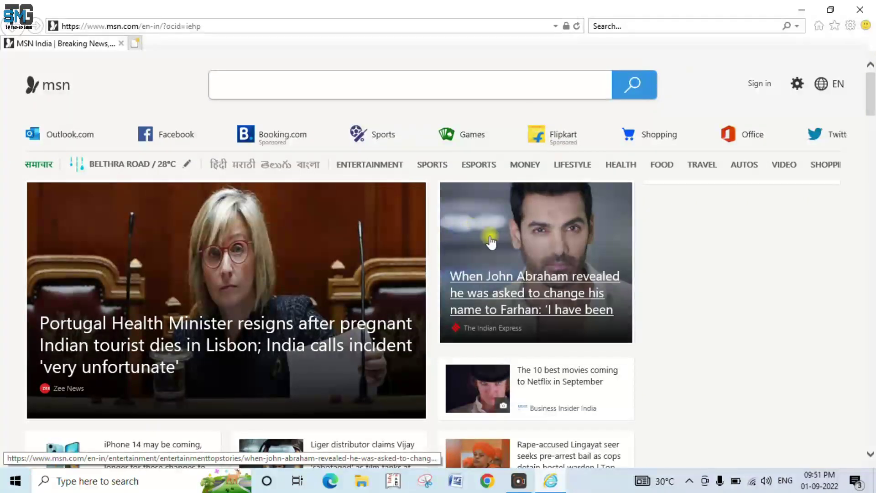
mouse_move(552, 486)
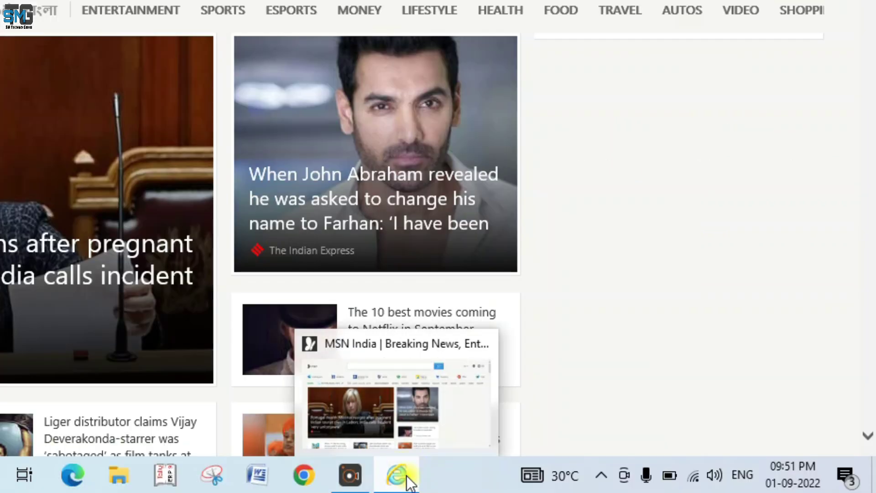
click(396, 406)
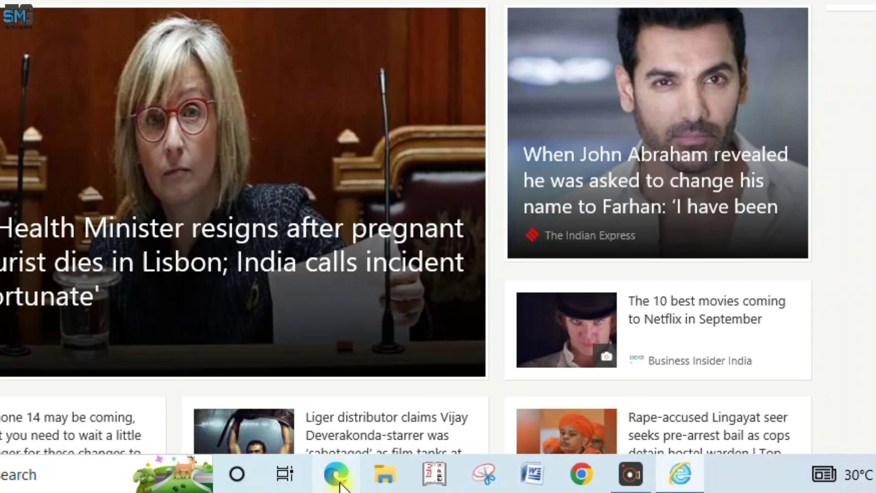
mouse_move(696, 485)
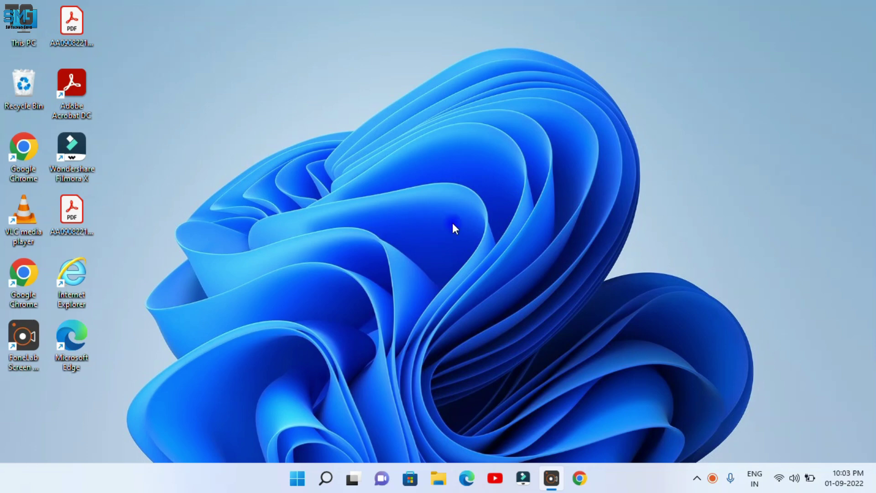
- Launch Internet Explorer from the Windows 11 desktop and reopen the MSN page in Microsoft Edge
double_click(75, 288)
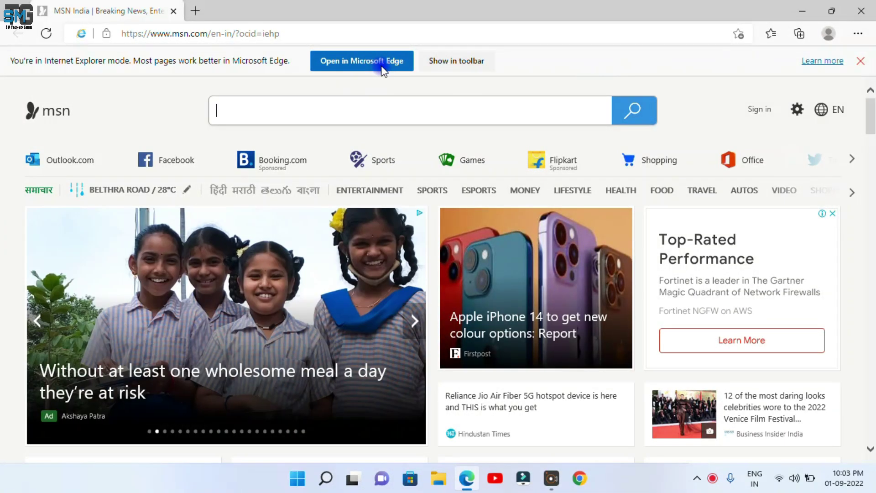
click(381, 63)
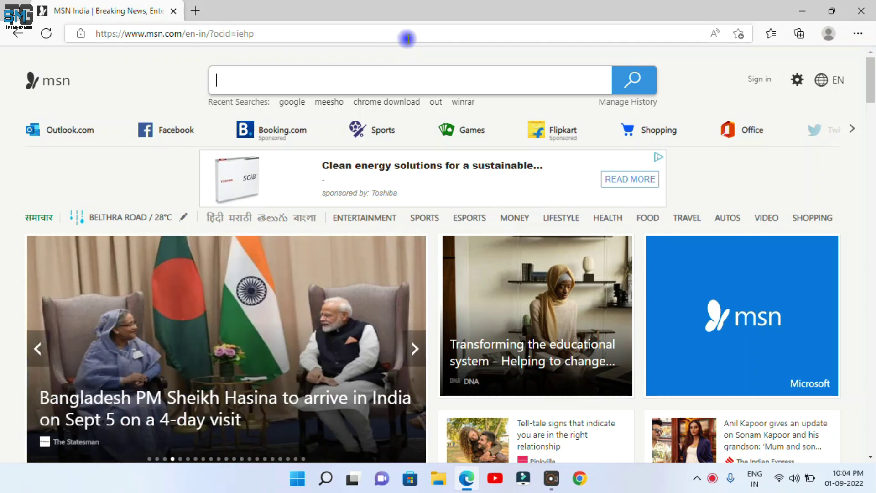
- Open the Default browser page of the Edge settings
click(859, 33)
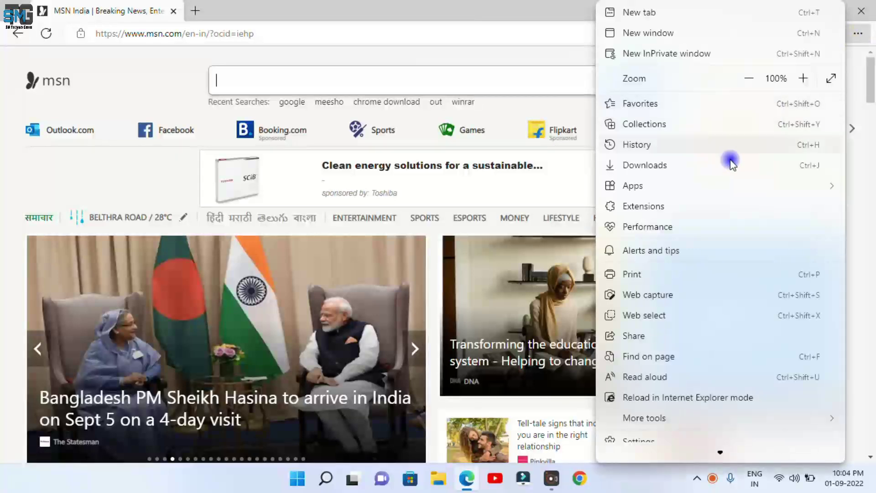
scroll(700, 388, down, 1)
click(648, 419)
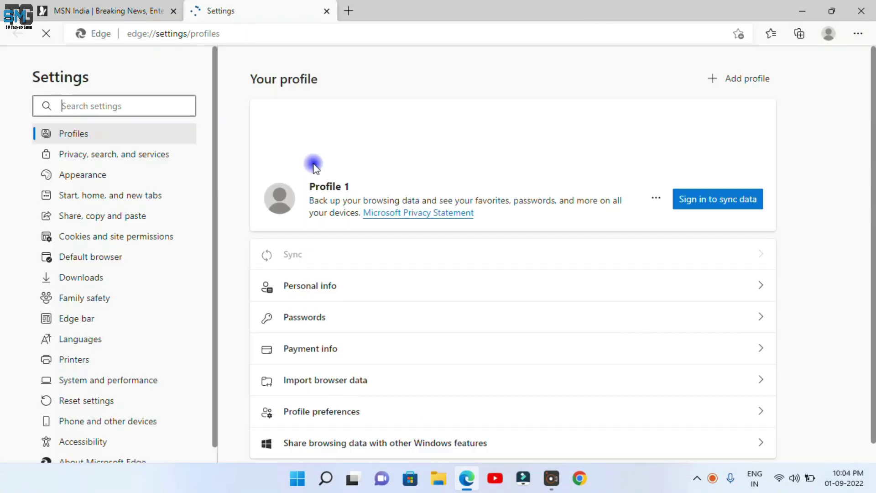
scroll(297, 200, down, 1)
click(103, 258)
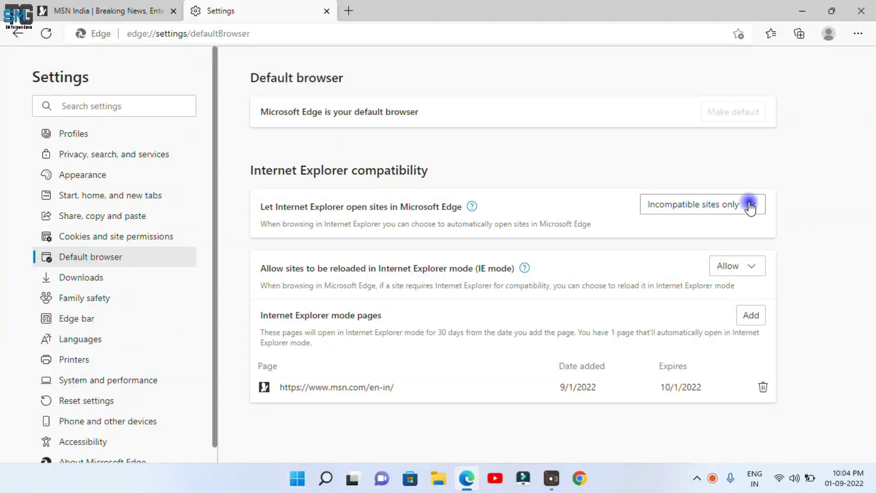
- Set "Let Internet Explorer open sites in Microsoft Edge" to Never, close the browser and relaunch Internet Explorer from the desktop
click(752, 204)
click(690, 229)
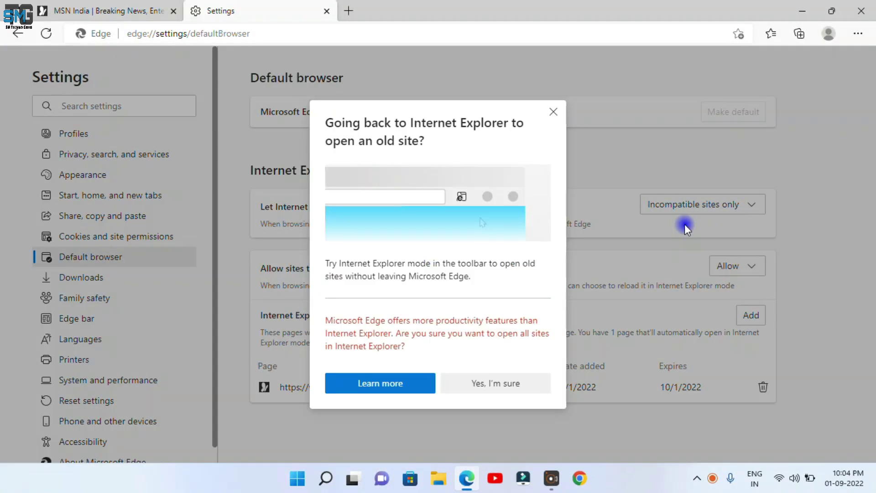
click(507, 386)
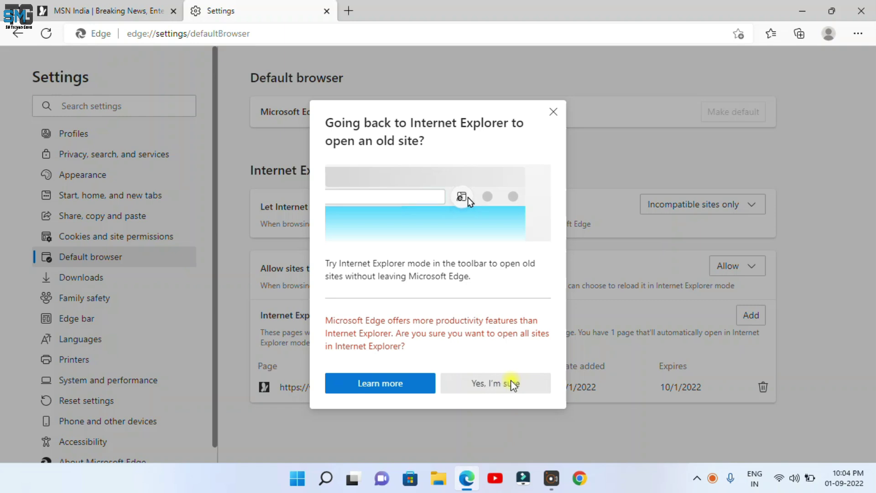
click(860, 12)
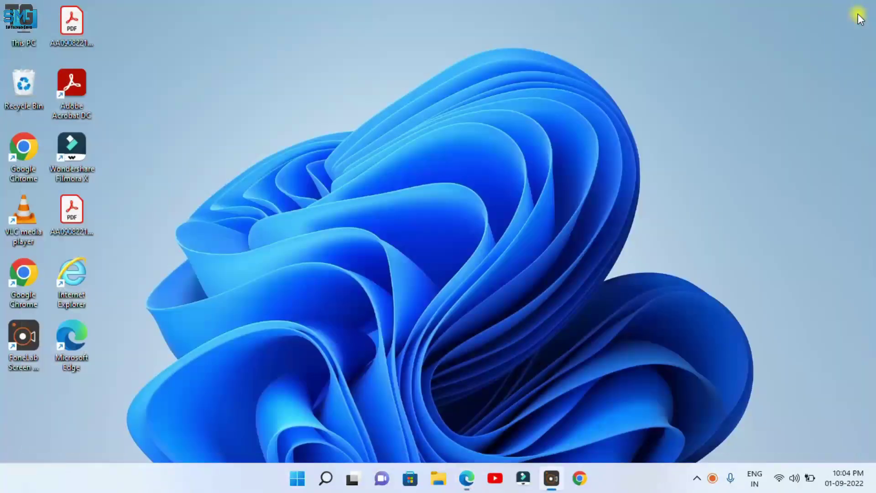
double_click(78, 278)
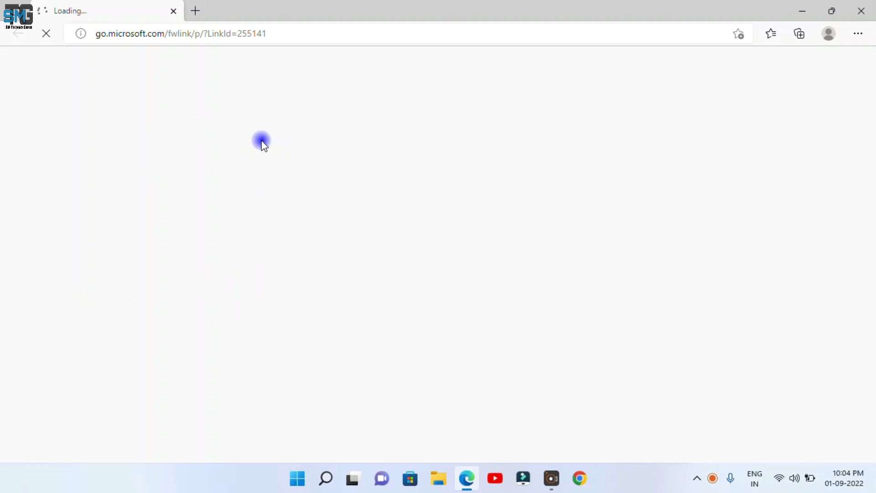
mouse_move(465, 488)
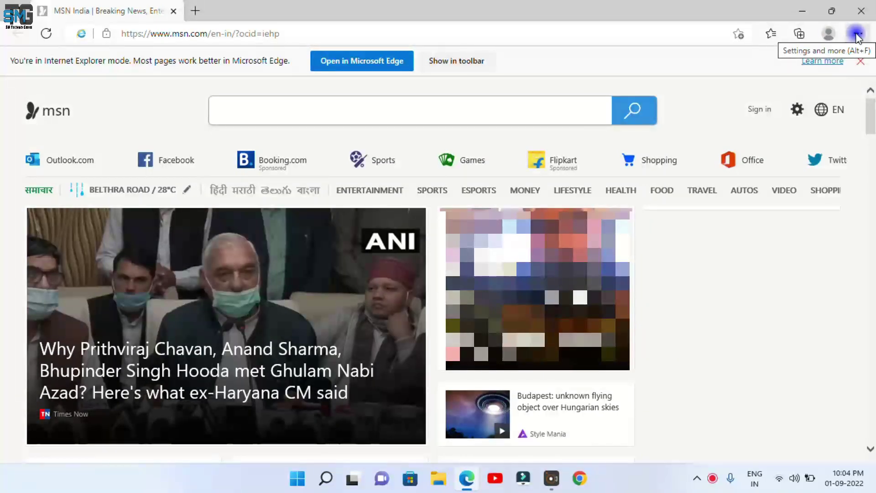
- Turn on the Internet Explorer mode (IE mode) button in Edge's Appearance settings and close the settings page
click(857, 33)
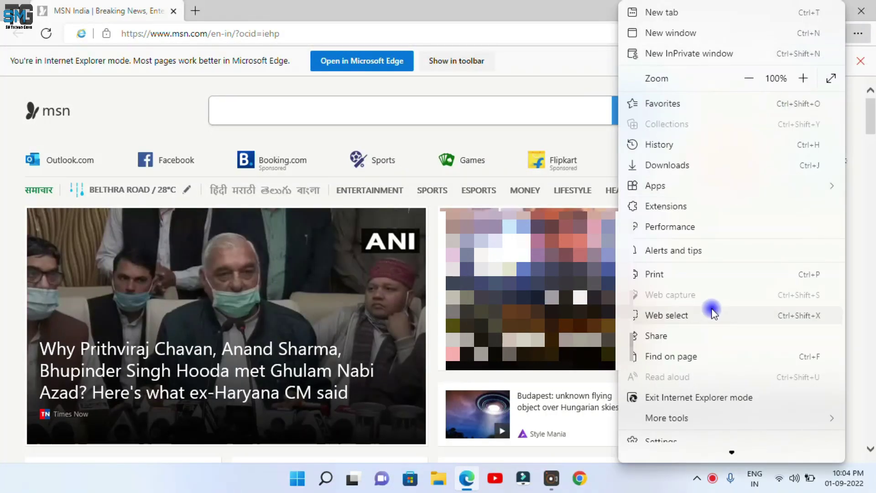
scroll(726, 325, down, 1)
scroll(695, 389, down, 1)
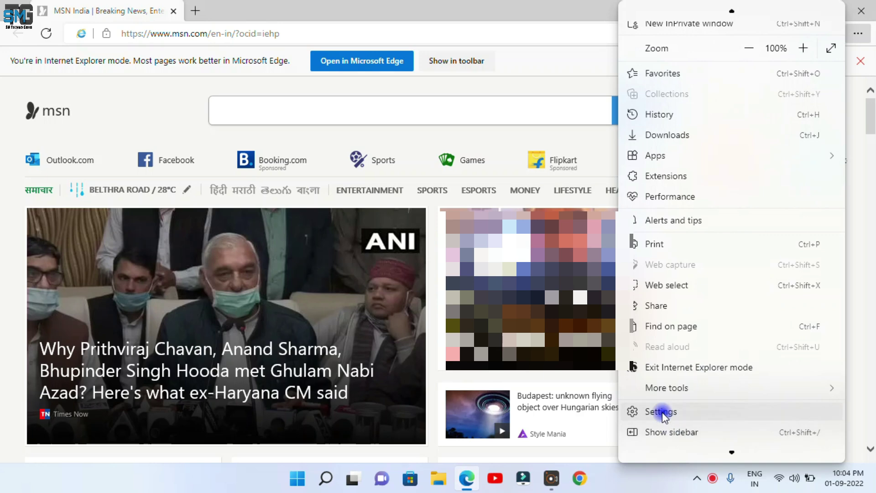
click(662, 412)
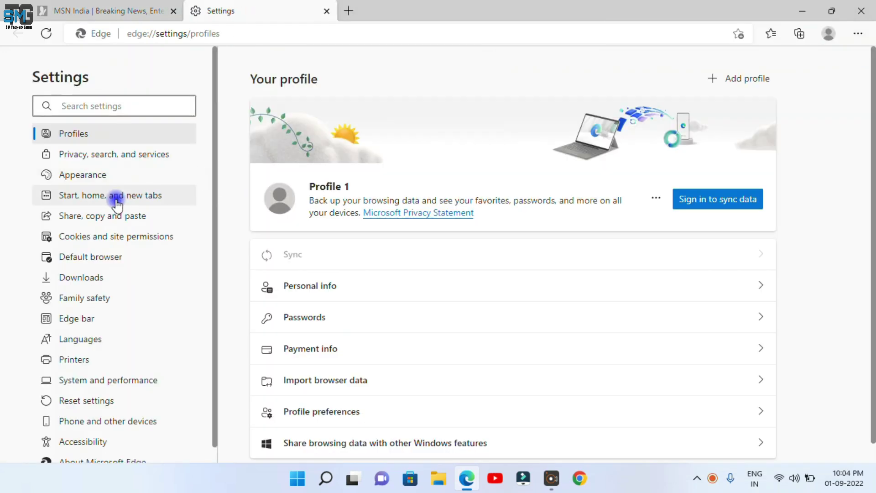
click(93, 175)
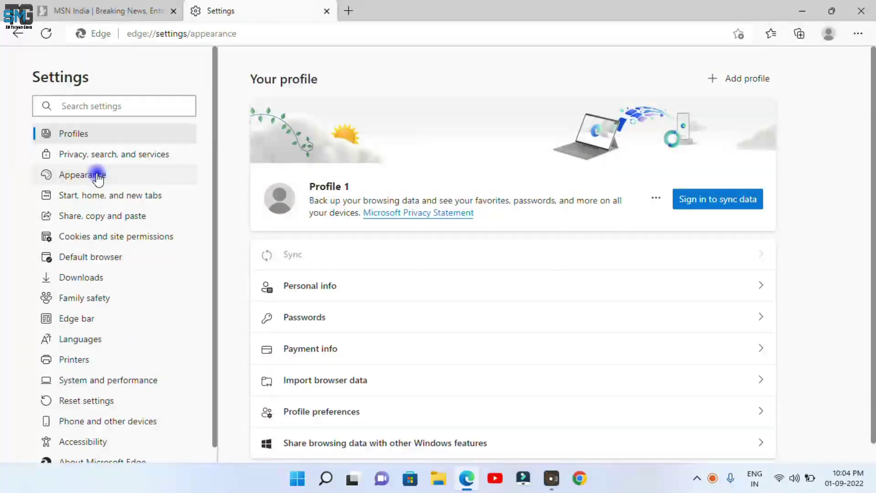
scroll(651, 192, down, 20)
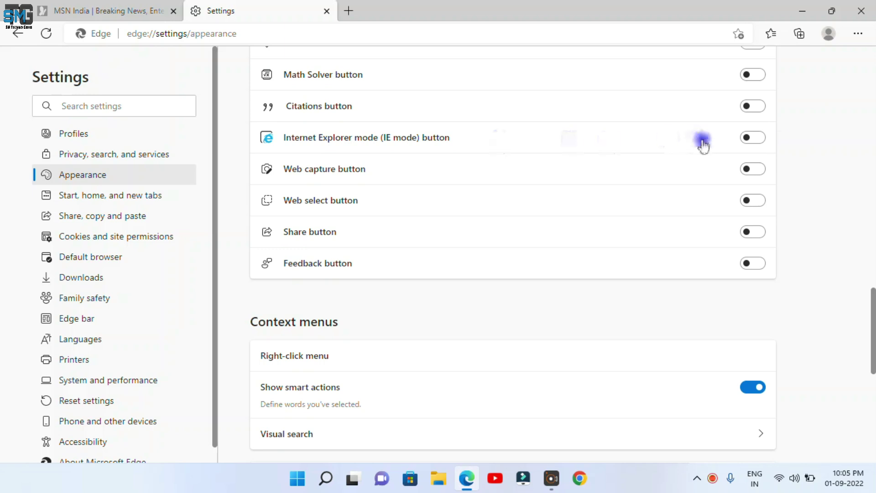
click(762, 143)
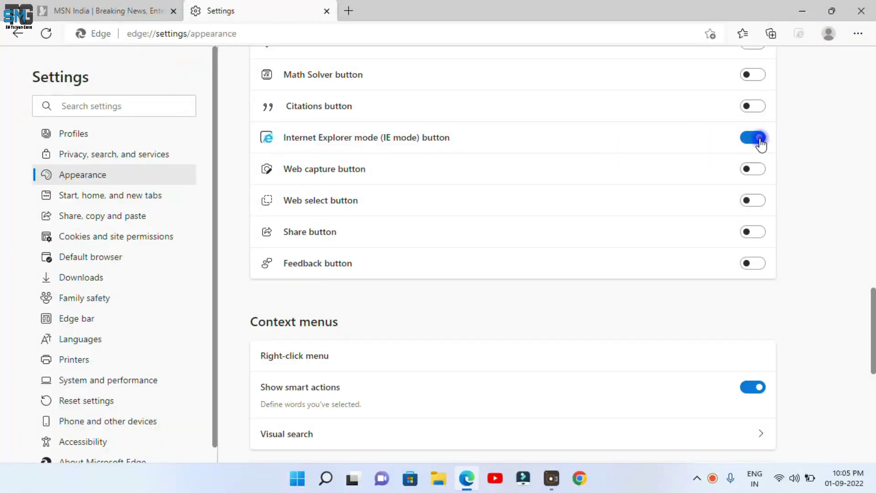
click(327, 11)
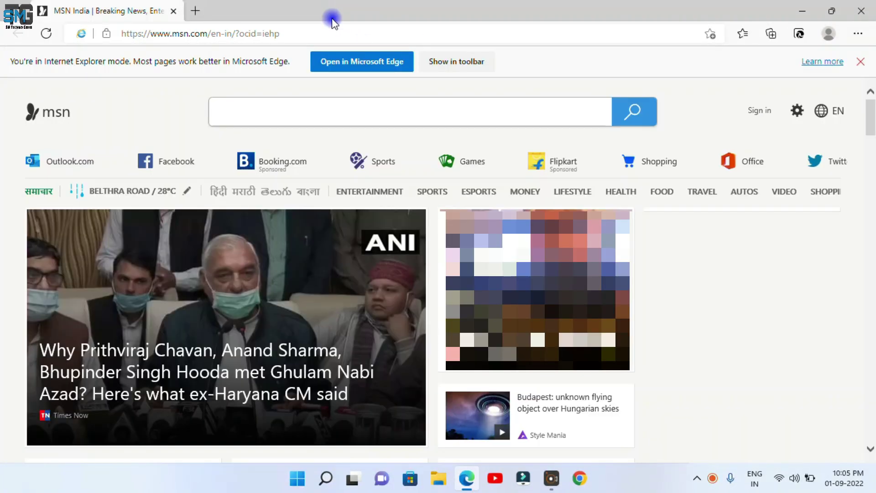
- Exit Internet Explorer mode on the MSN page and reload it in that mode, keeping it enabled for next time
click(800, 35)
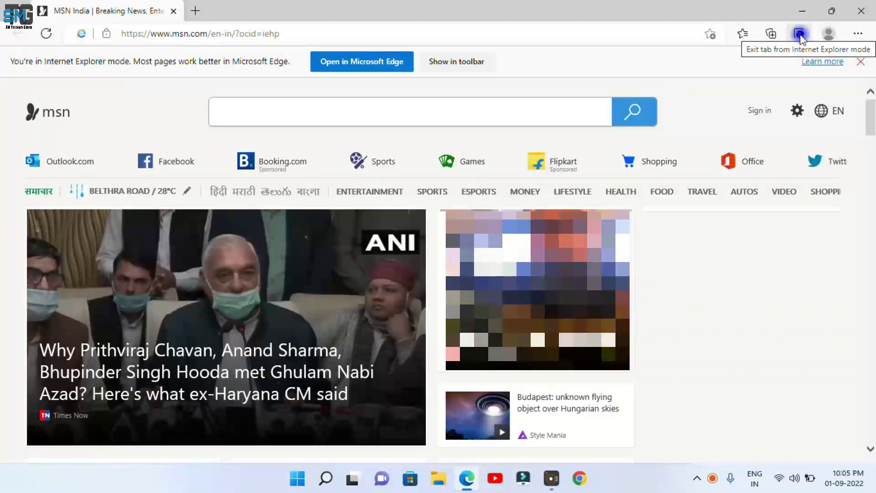
click(799, 34)
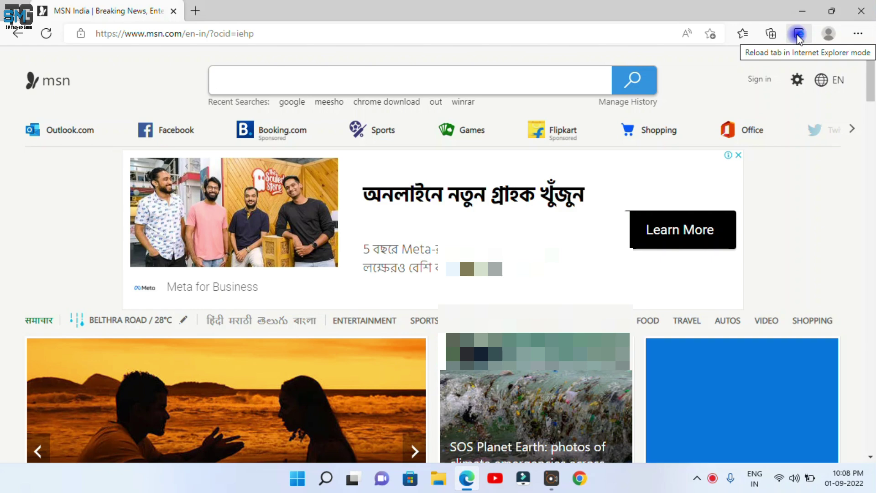
click(800, 37)
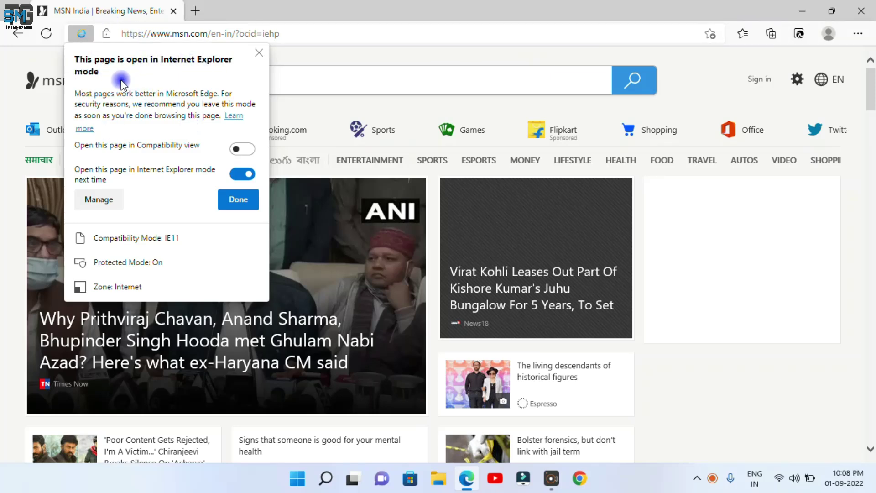
click(244, 199)
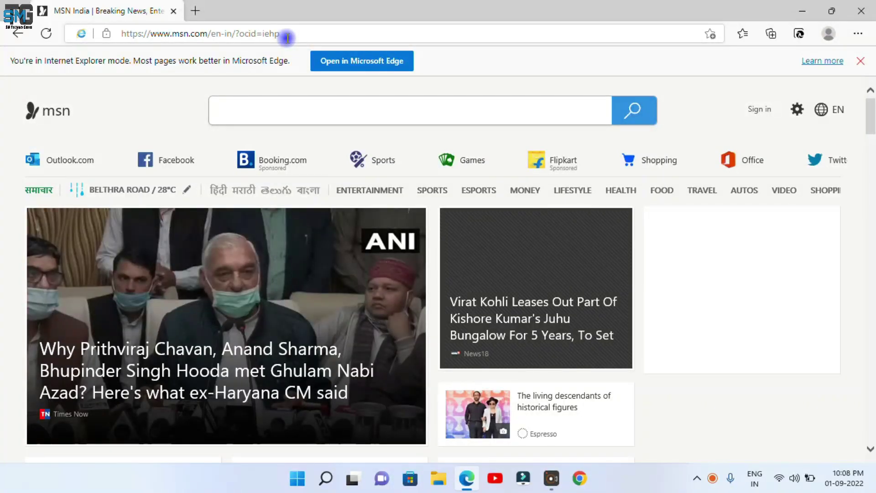
- Return the MSN page from Internet Explorer mode to normal Microsoft Edge viewing
click(799, 34)
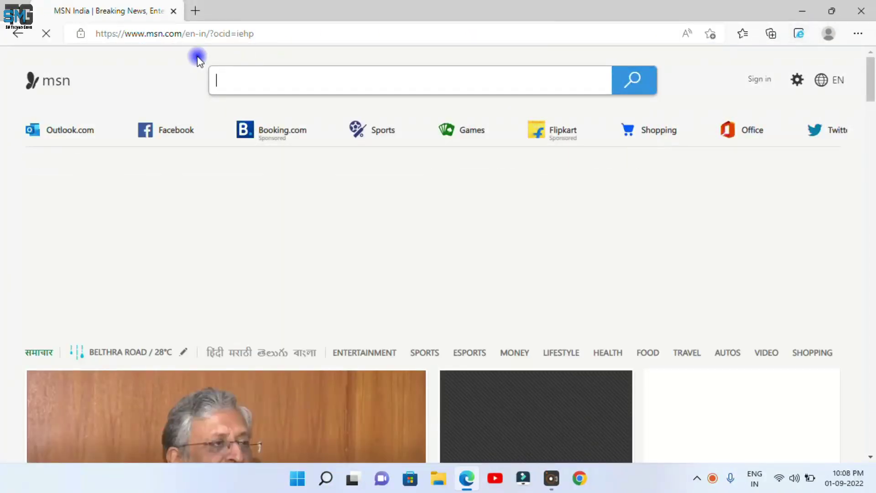
click(253, 77)
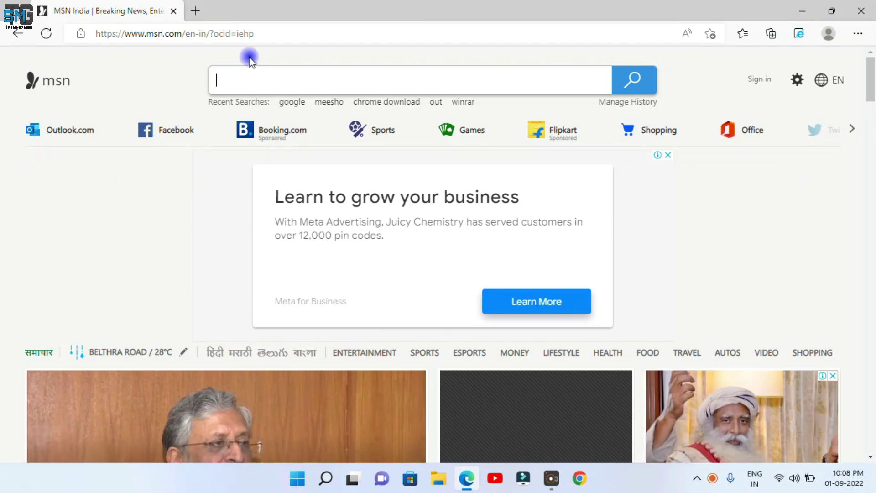